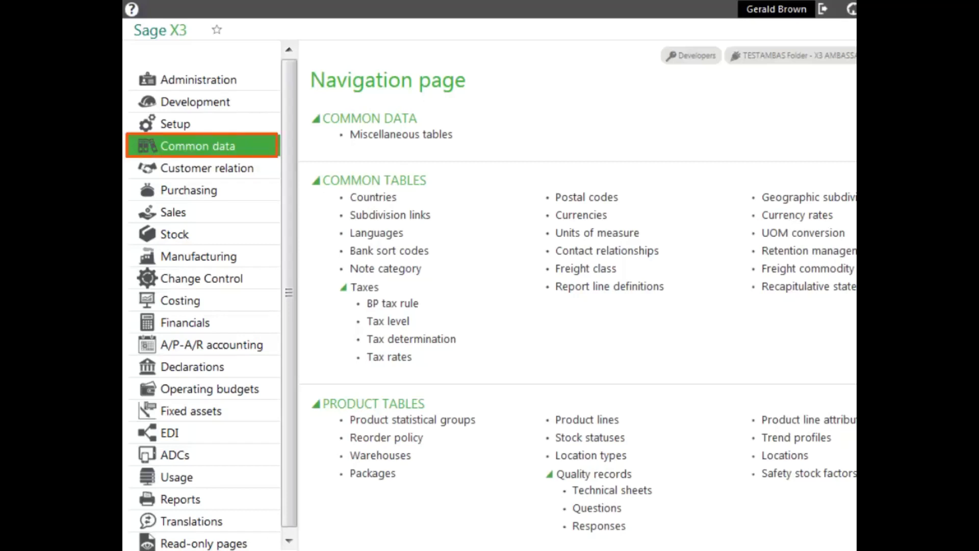
- Open the Payment terms setup screen and start a new blank record
scroll(579, 300, "down", 10)
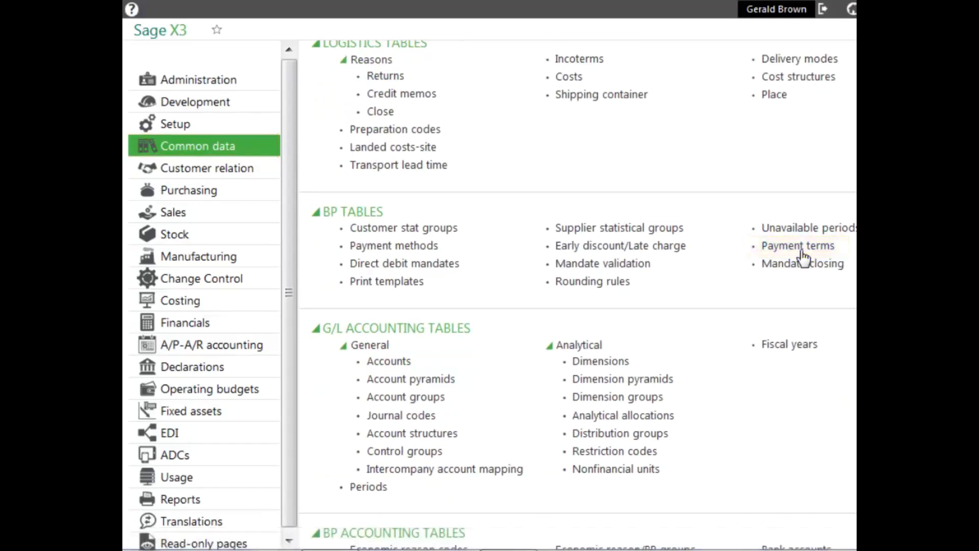
left_click(798, 246)
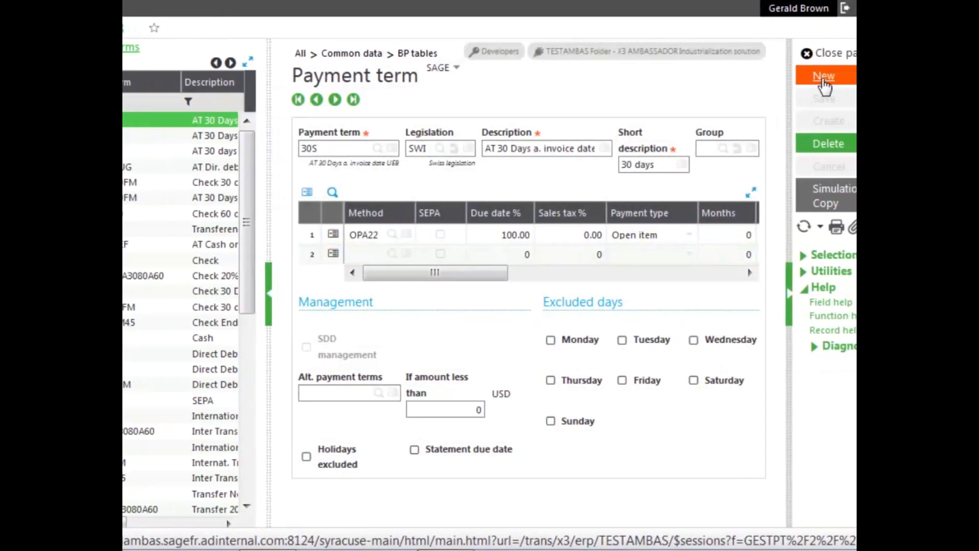
left_click(809, 79)
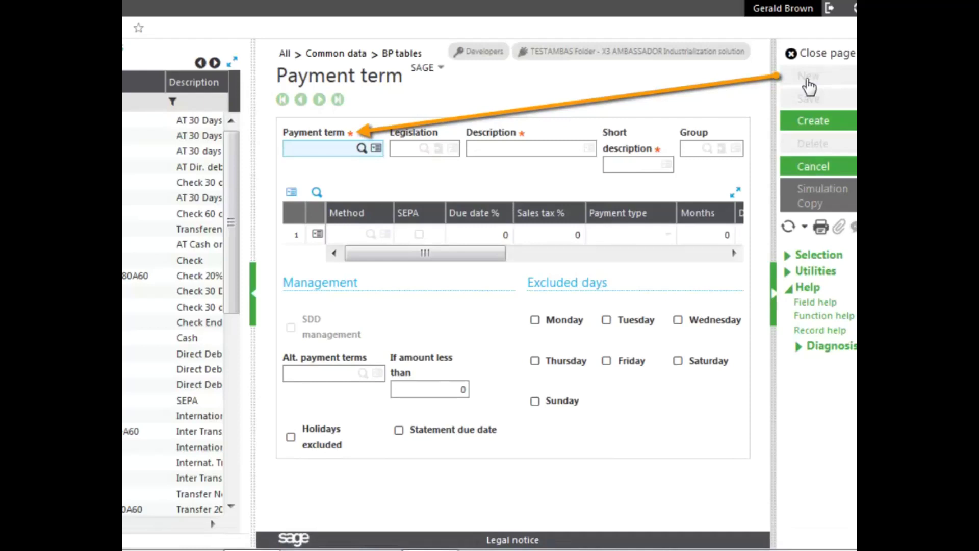
- Enter code CUSTNET30, description 'Customer Net30 by 15th' and short description CUSTNET30
type("CUSTNET30")
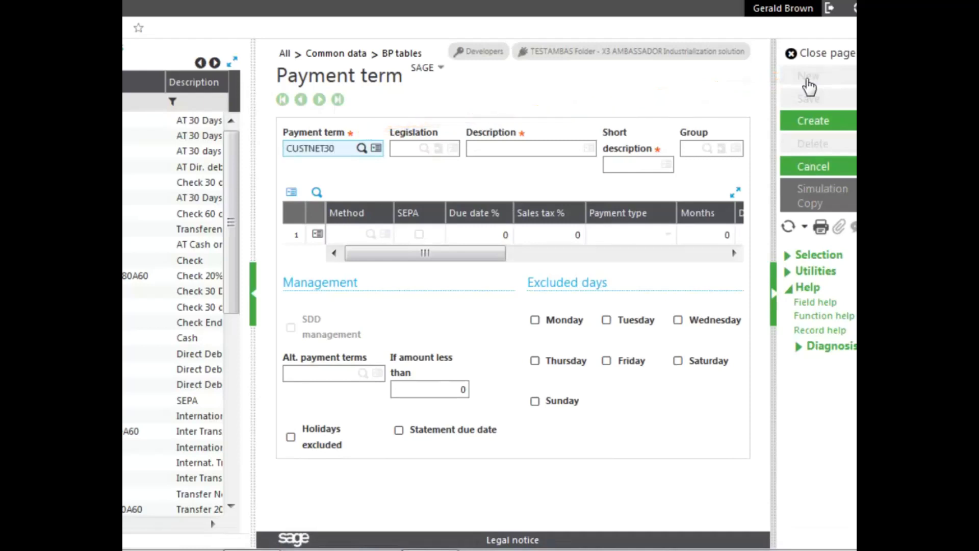
key("Tab")
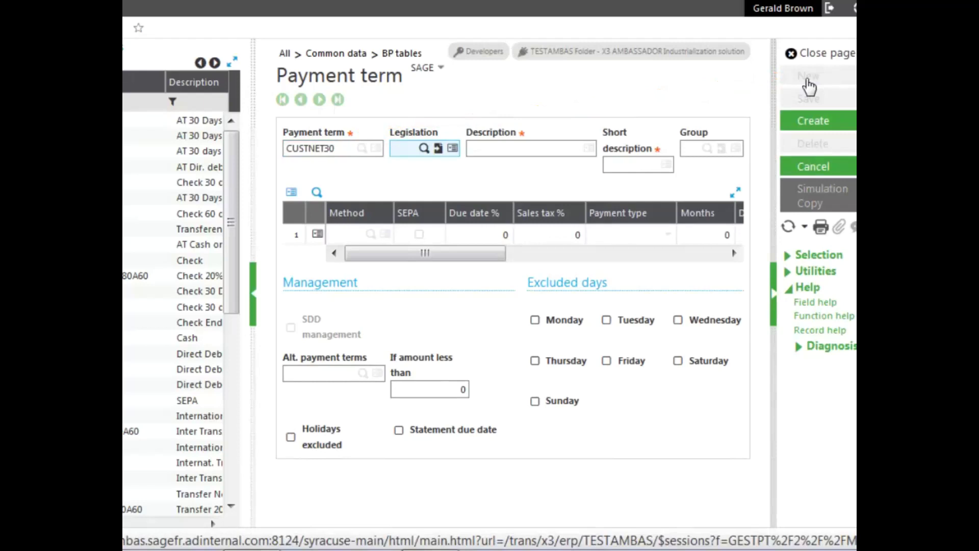
key("Tab")
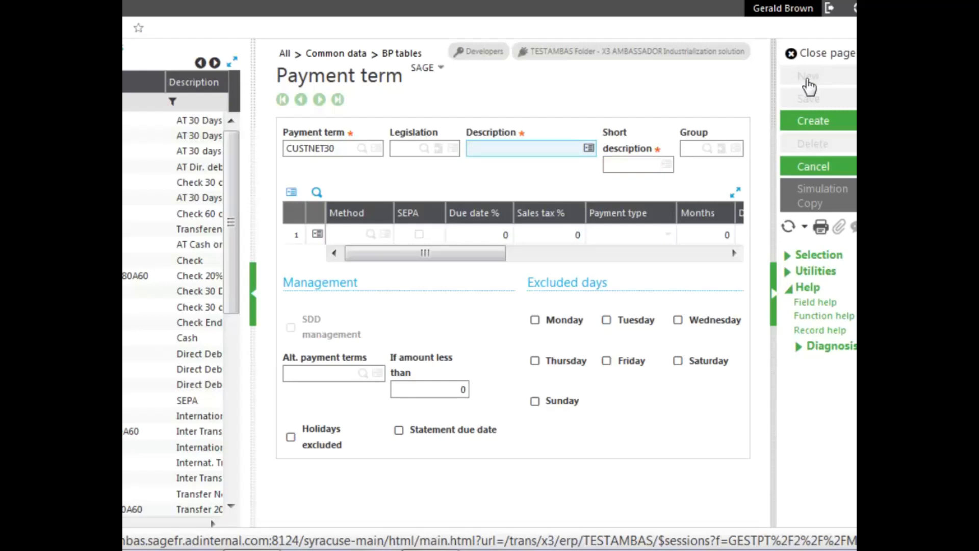
type("Customer Net30 by 15th")
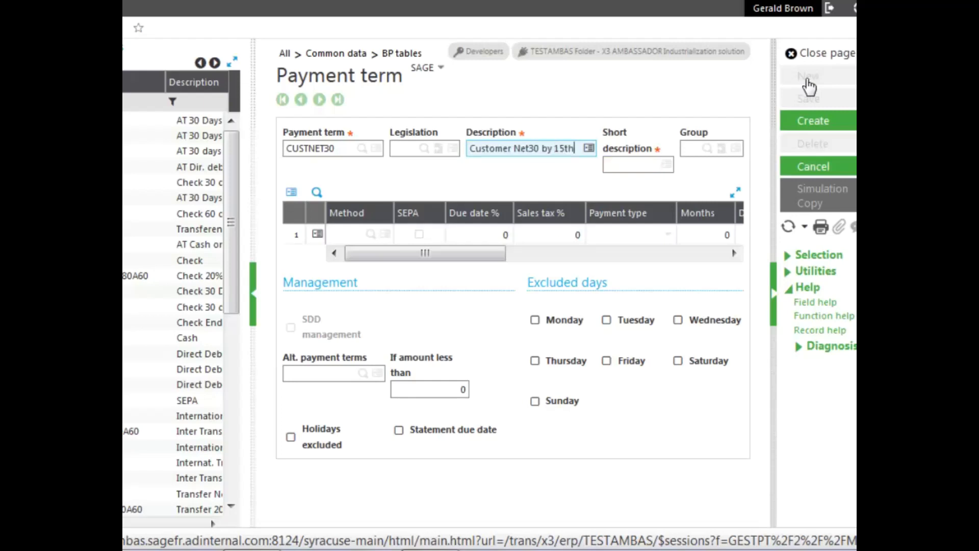
key("Tab")
type("CUSTNET30")
key("Tab")
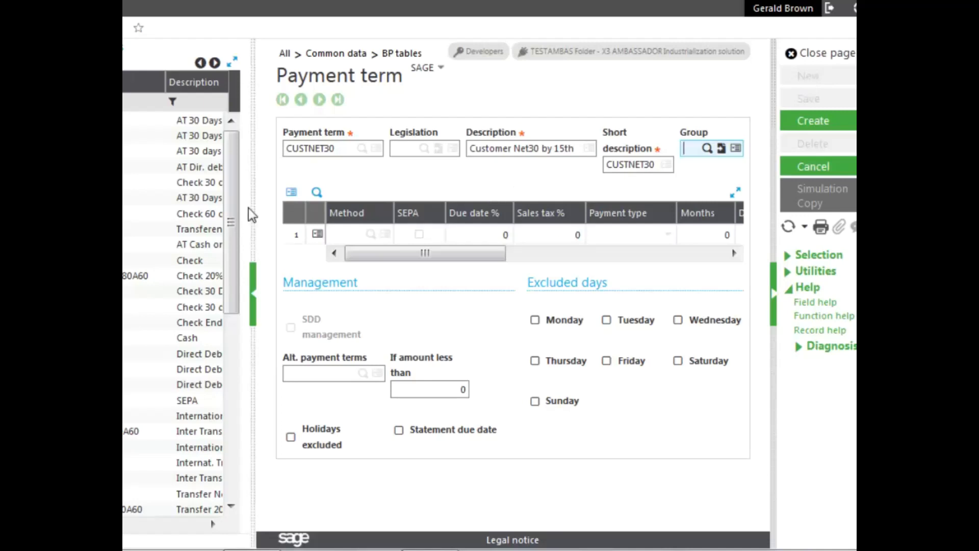
- On grid line 1, set method CHQ with 100% due date and 100% sales tax
left_click_drag(255, 205, 202, 204)
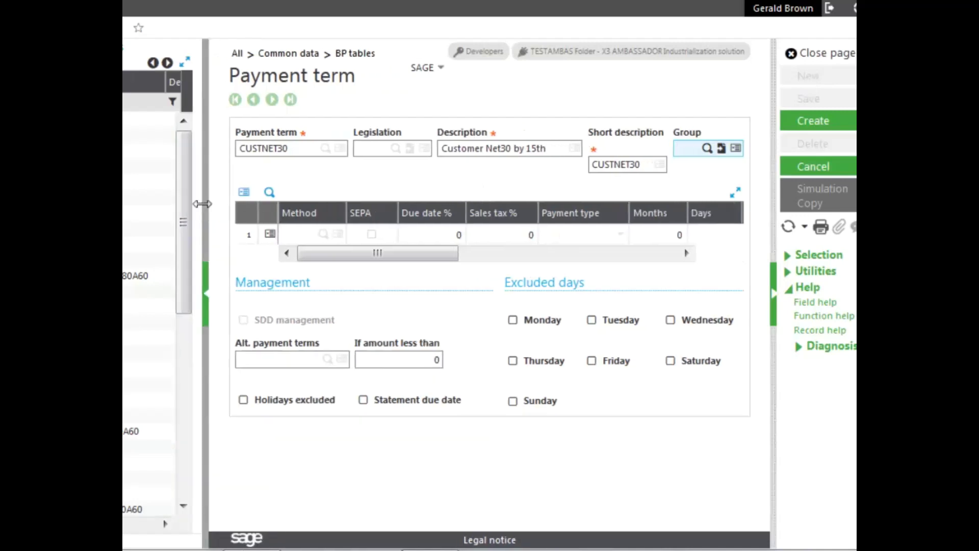
left_click(289, 232)
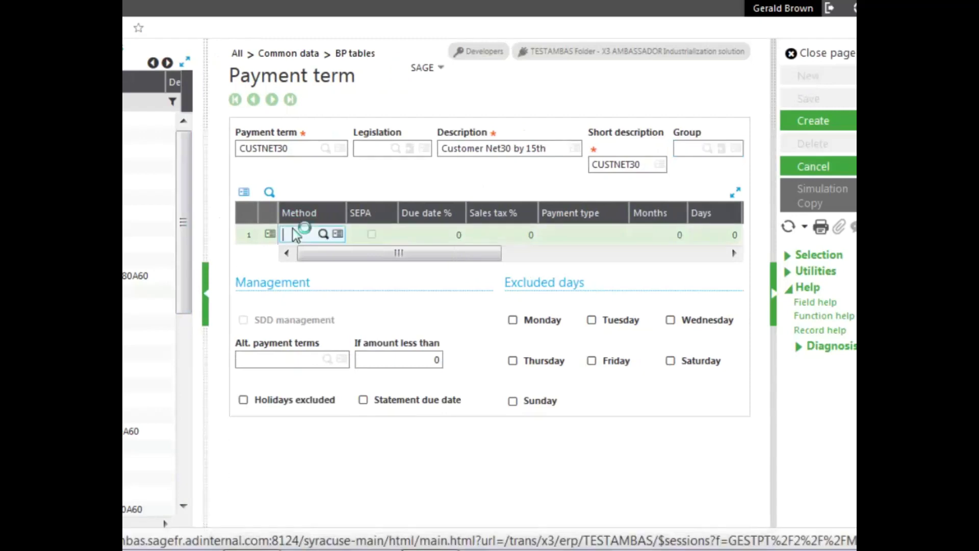
type("CHQ")
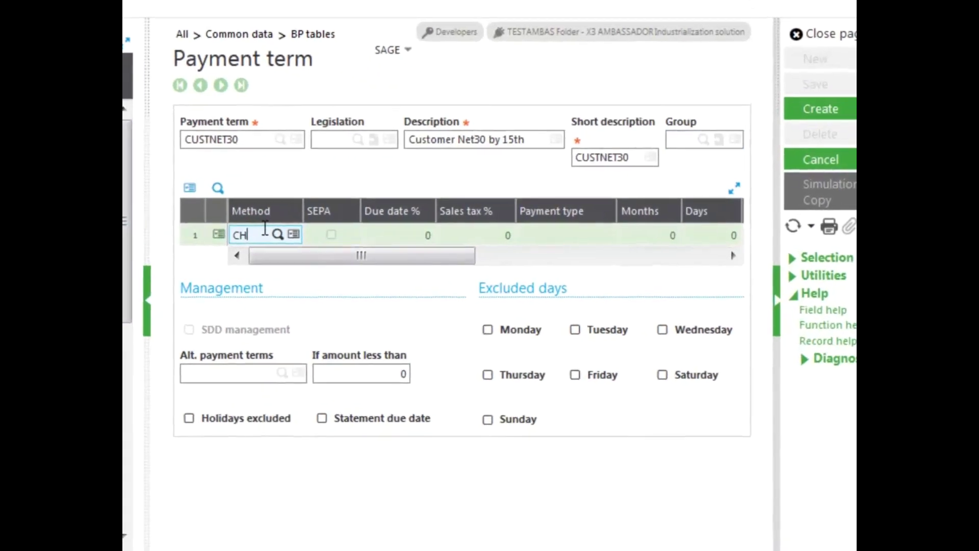
key("Tab")
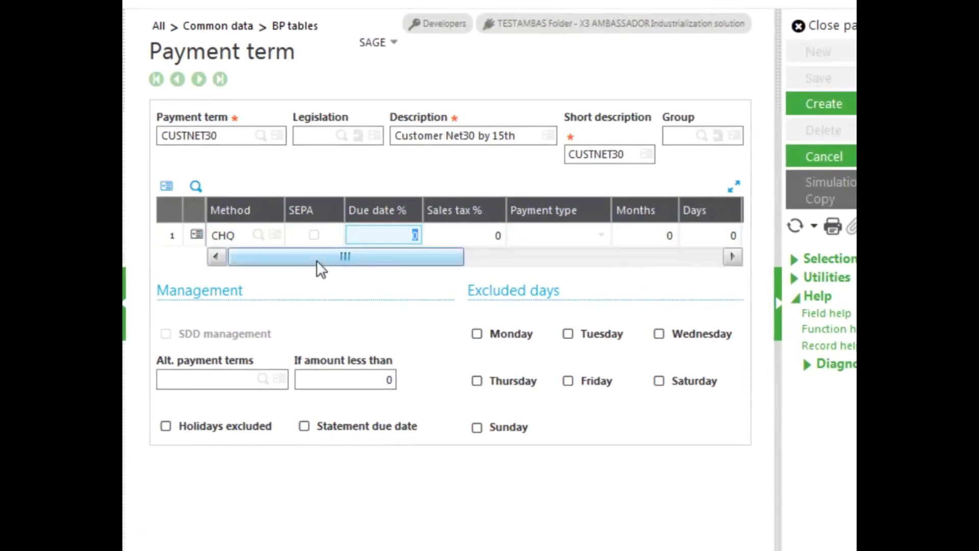
left_click(312, 236)
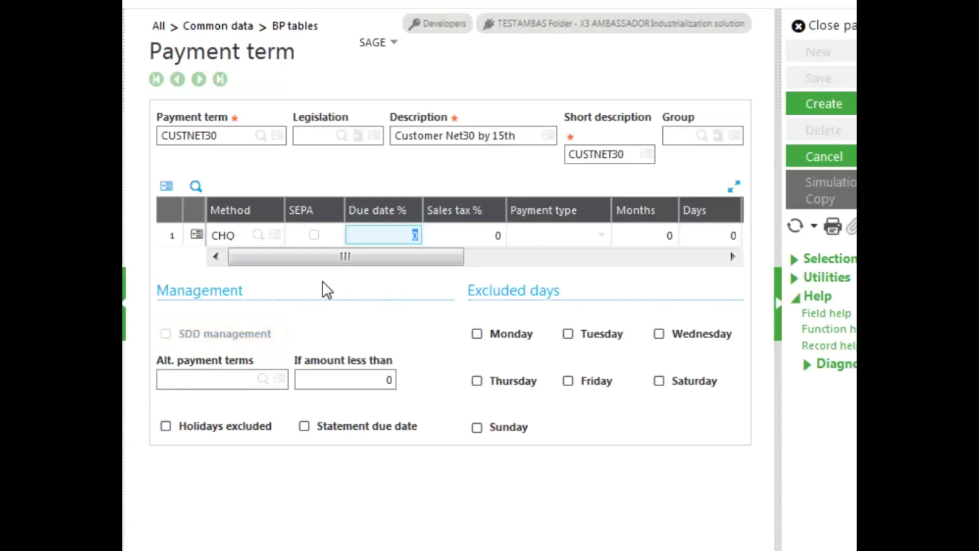
type("100")
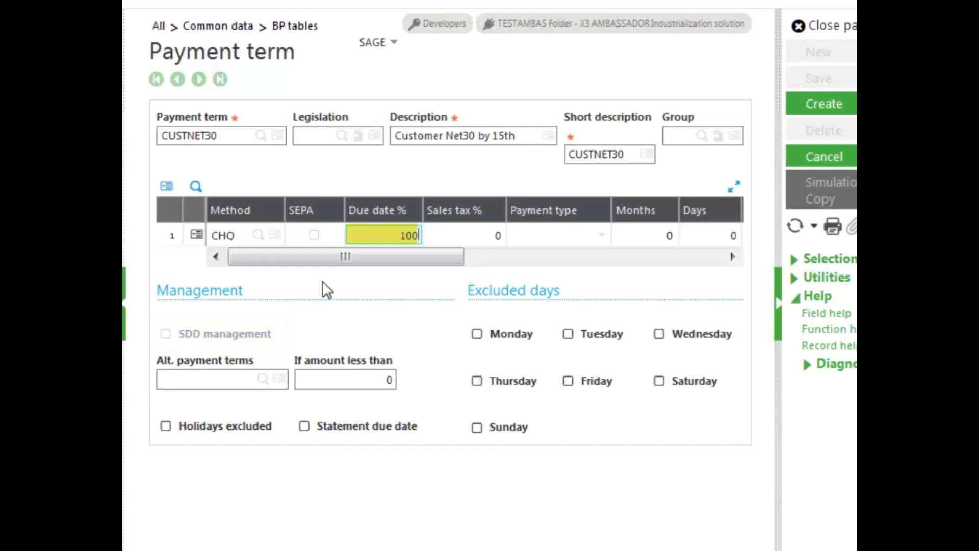
key("Tab")
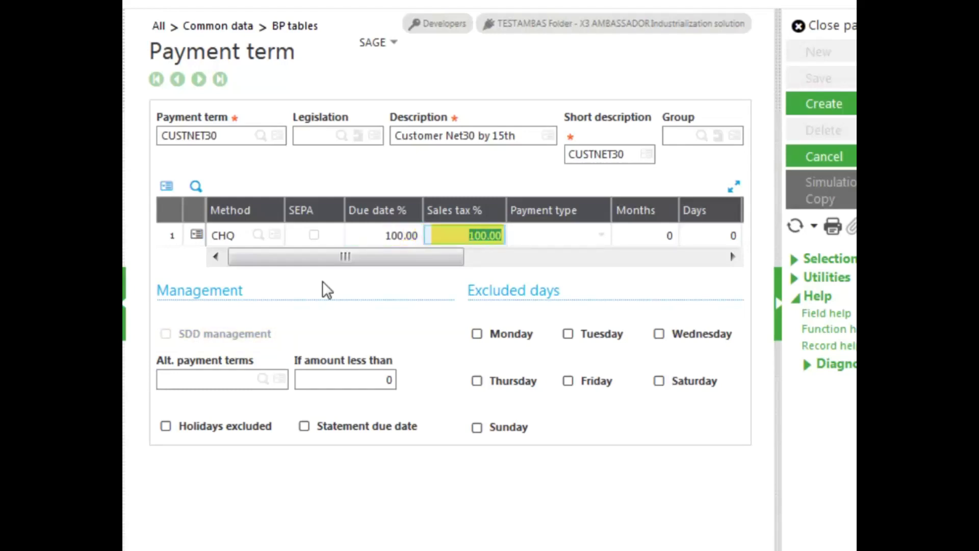
key("Tab")
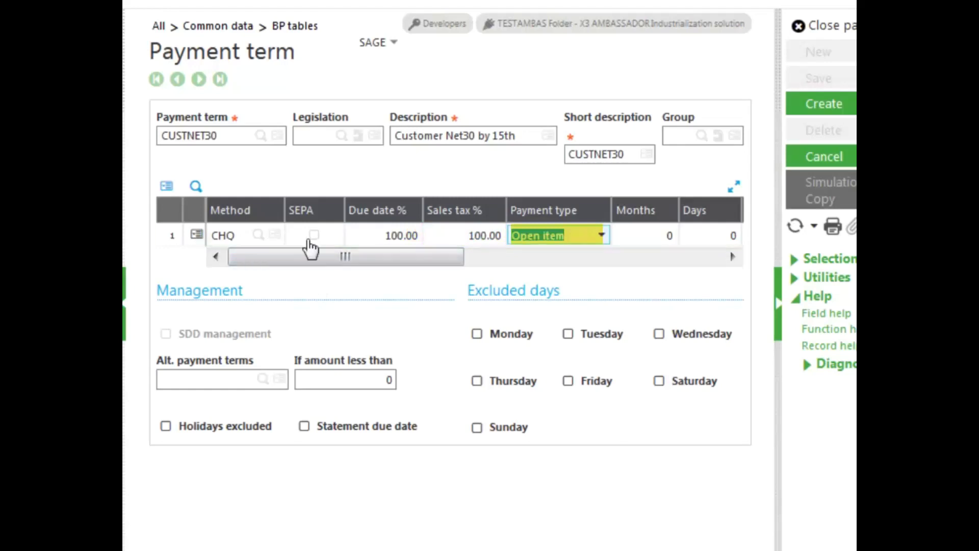
left_click(602, 239)
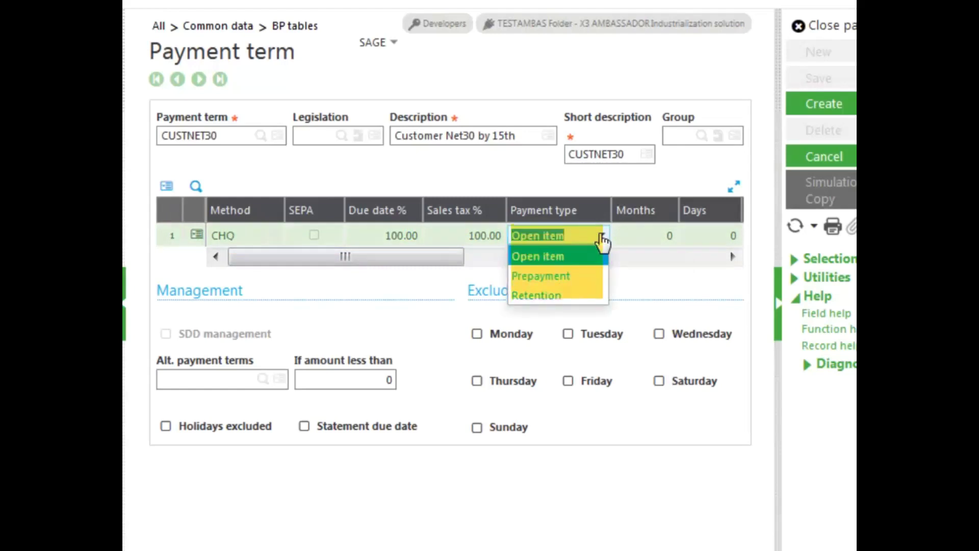
- Set line 1's payment type to Open item
left_click(571, 258)
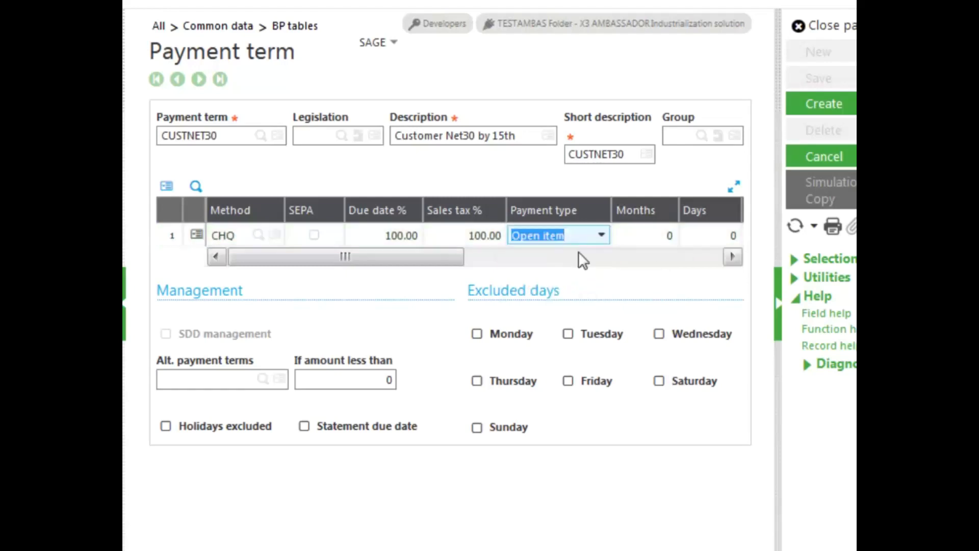
left_click(731, 262)
left_click(731, 257)
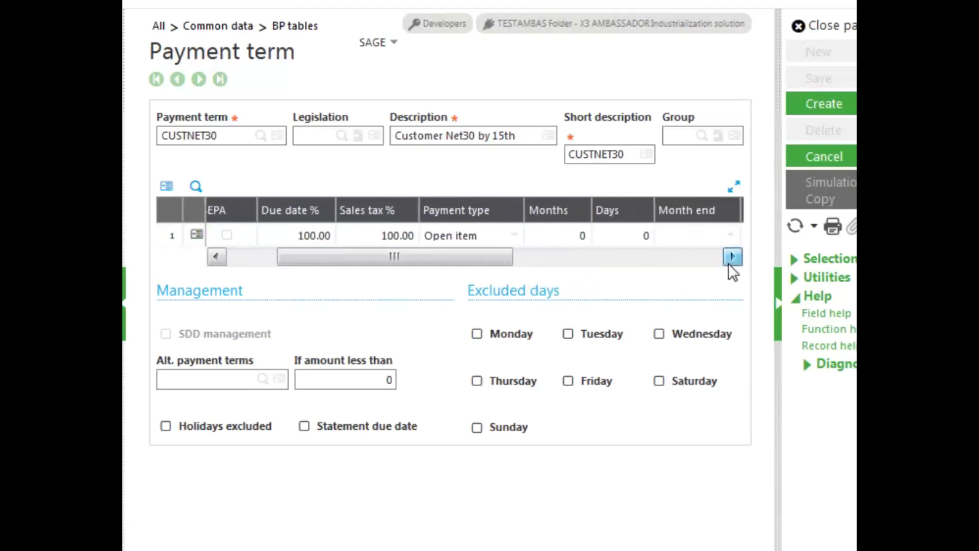
left_click(731, 257)
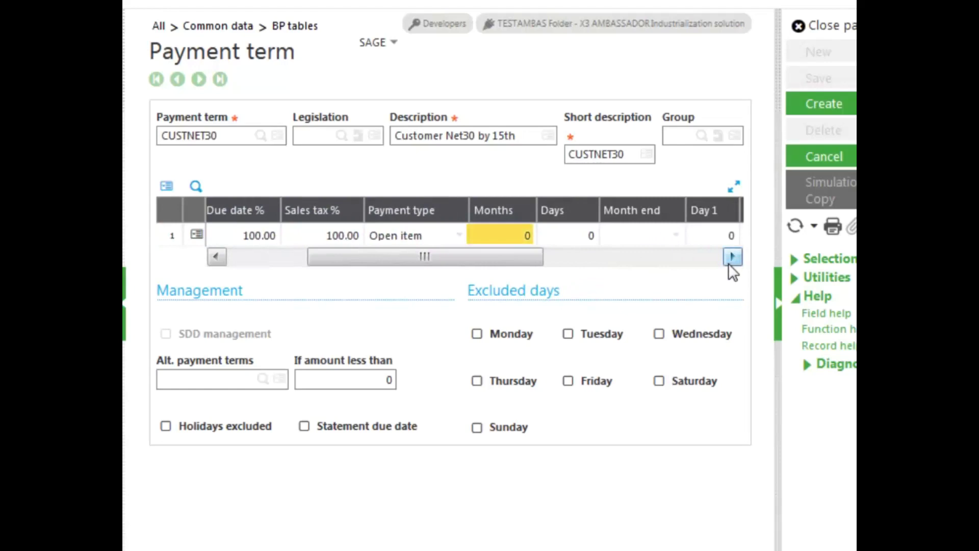
key("Tab")
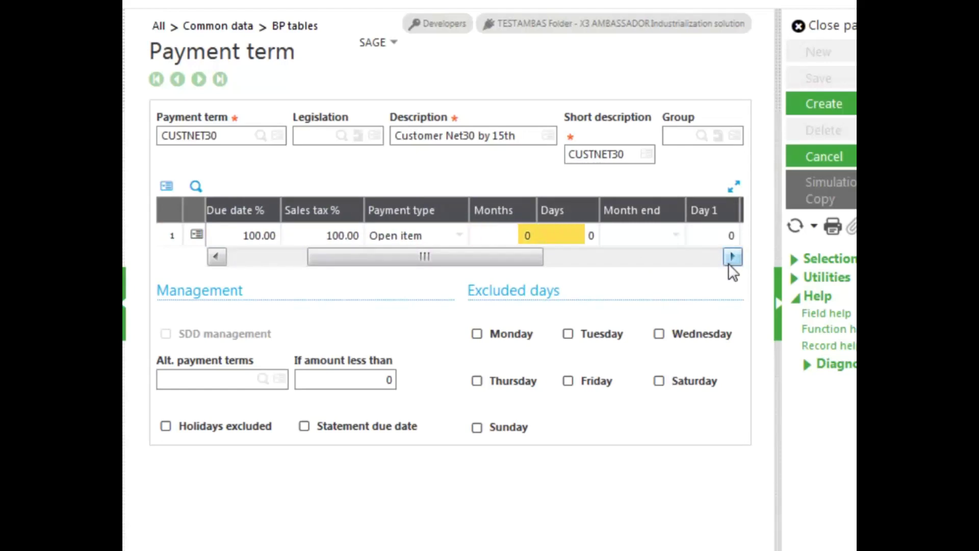
- Give the line 30 days with month end set to No
left_click(583, 232)
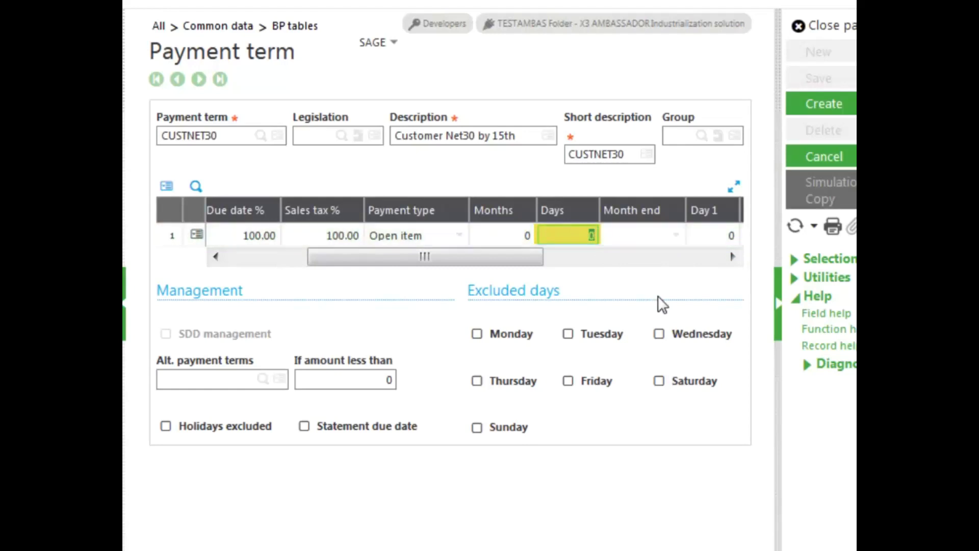
type("30")
key("Tab")
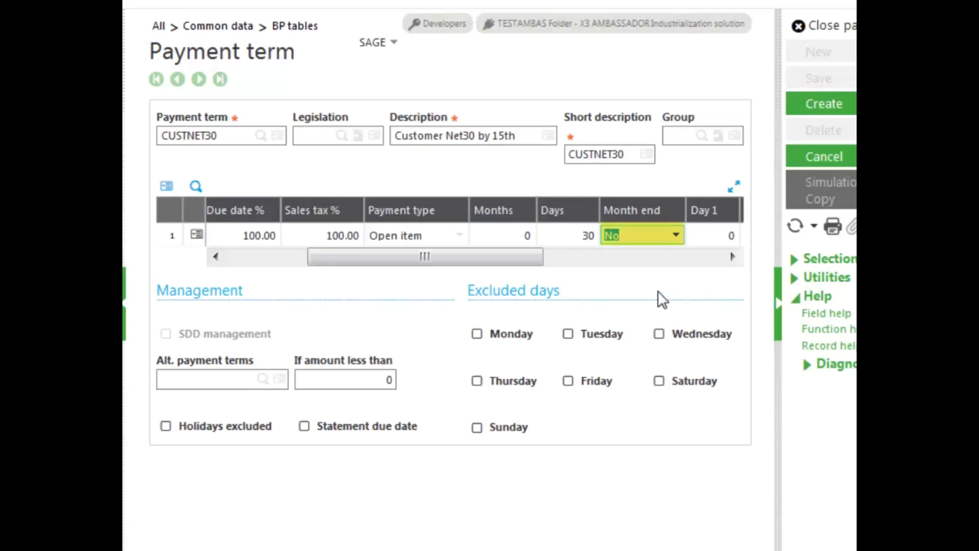
left_click(676, 237)
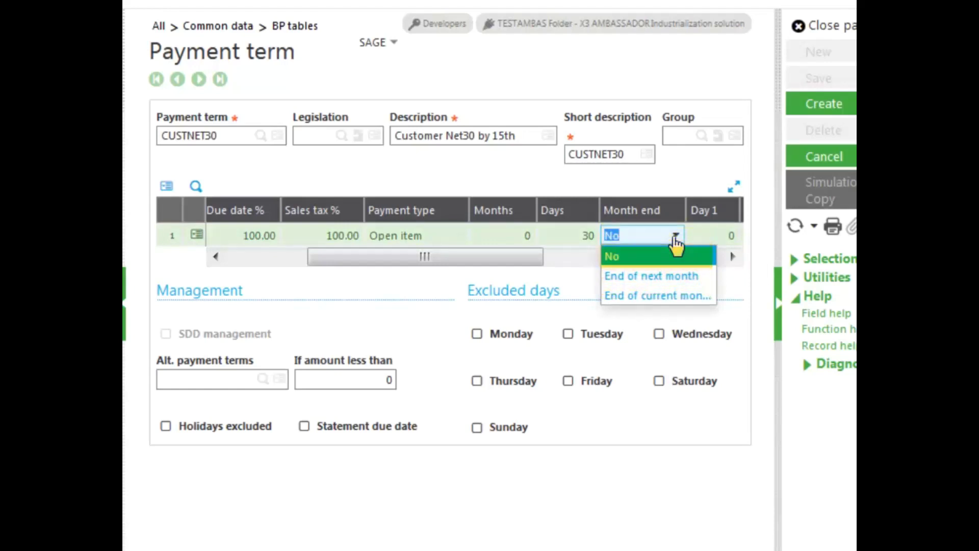
left_click(640, 257)
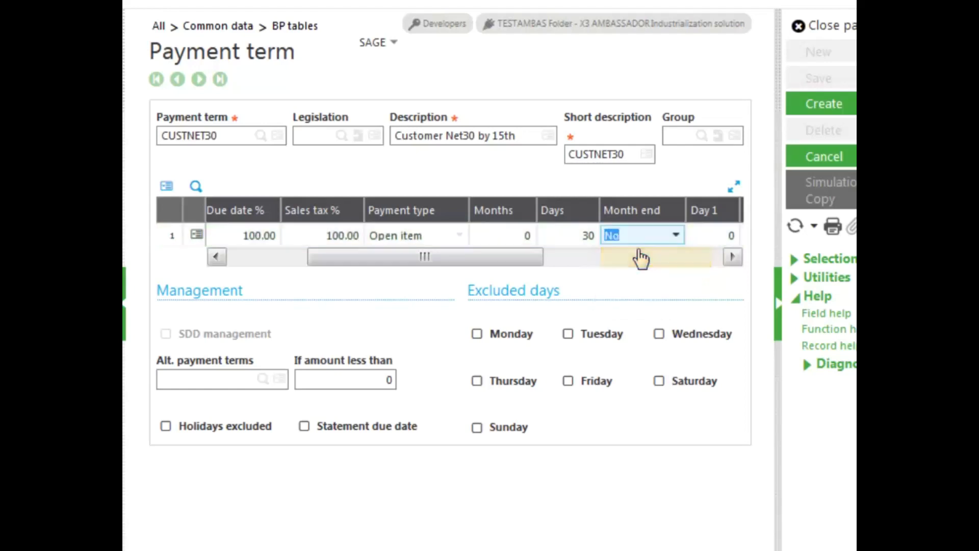
- Enter 15 as Day 1 on the line and scroll the grid back
left_click(732, 258)
left_click(732, 258)
left_click(732, 258)
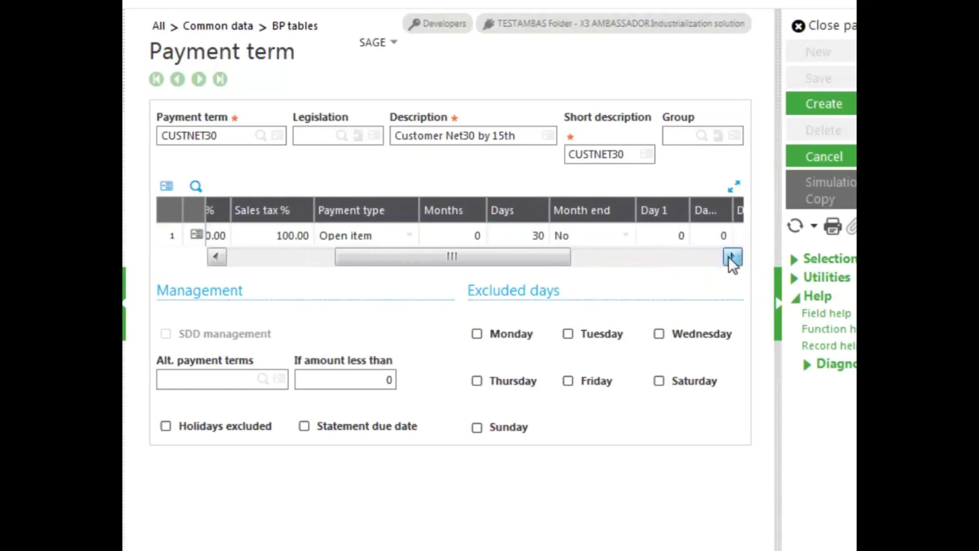
left_click(732, 258)
left_click(732, 257)
left_click(732, 257)
left_click(732, 258)
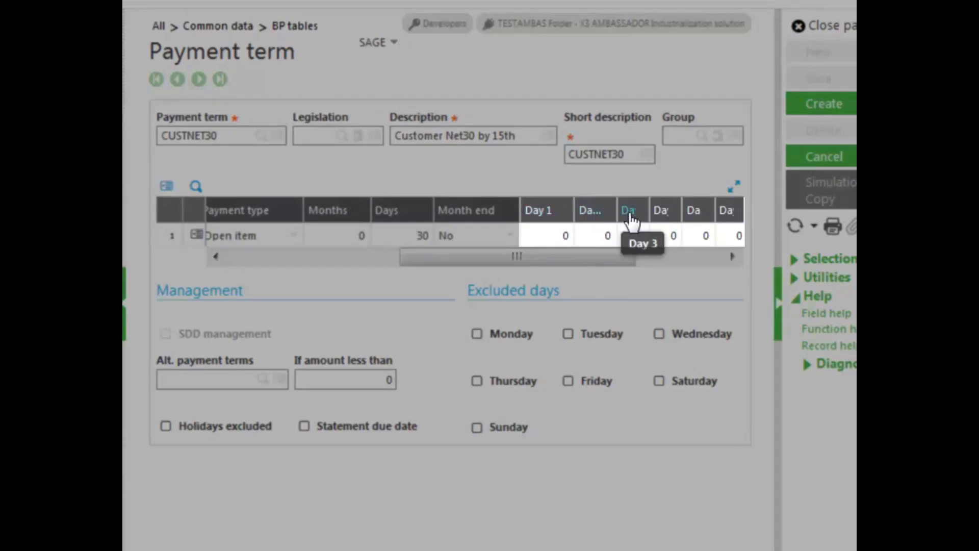
left_click(555, 234)
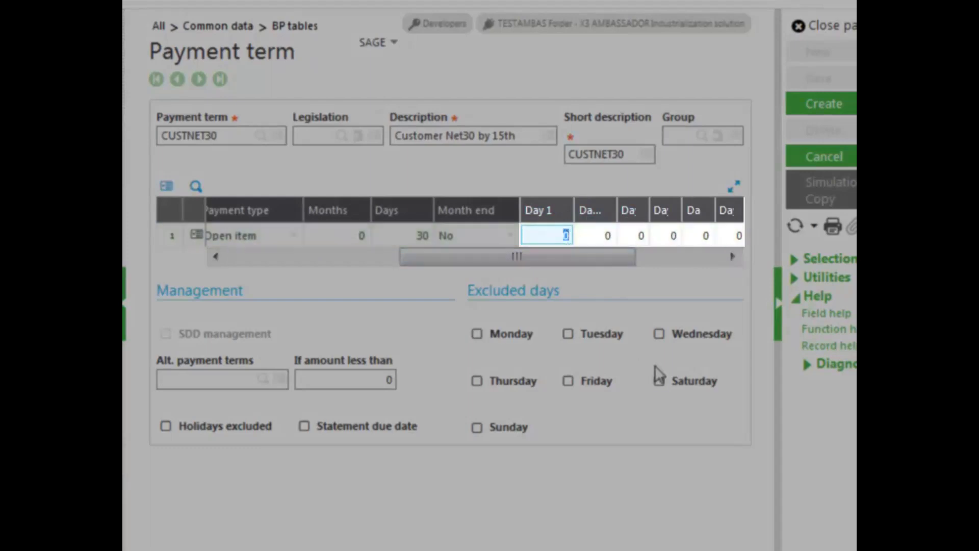
type("15")
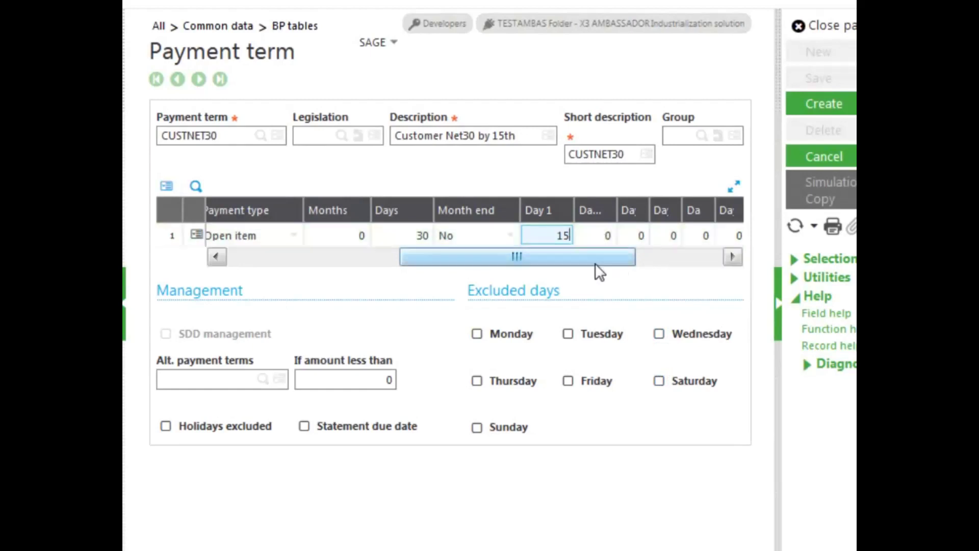
left_click_drag(599, 264, 705, 266)
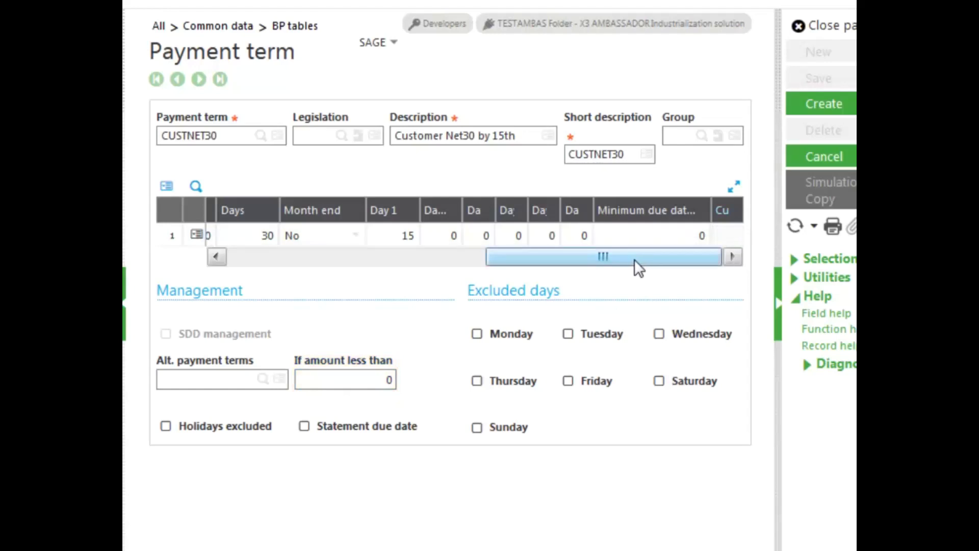
left_click_drag(628, 260, 351, 272)
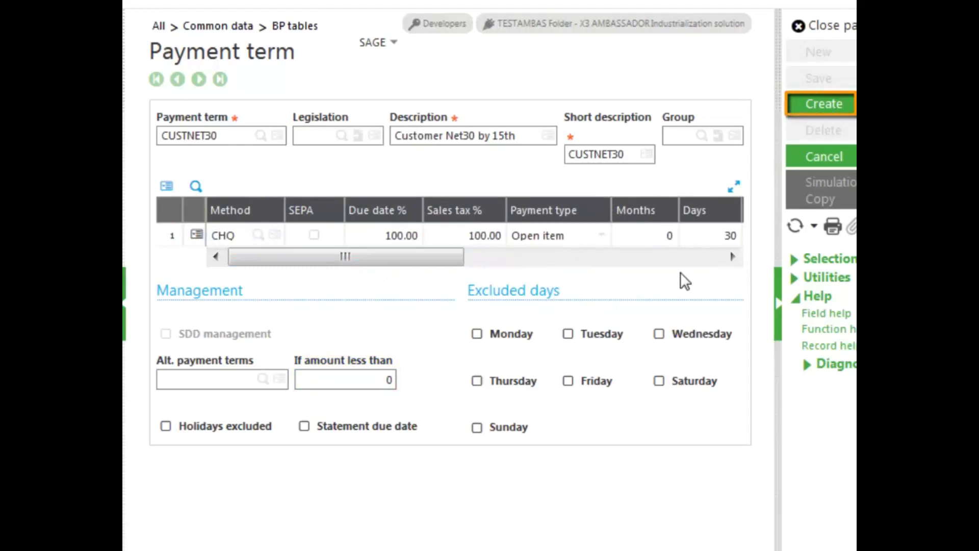
- Create CUSTNET30 and check the simulation: 06/23/16 basis falls due 08/15/16 for 1000.00
left_click(823, 104)
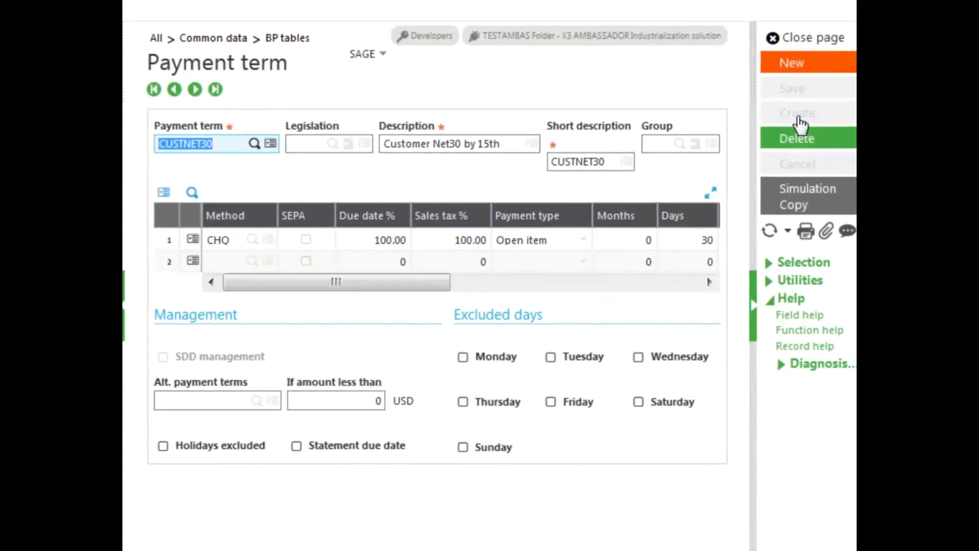
left_click(770, 200)
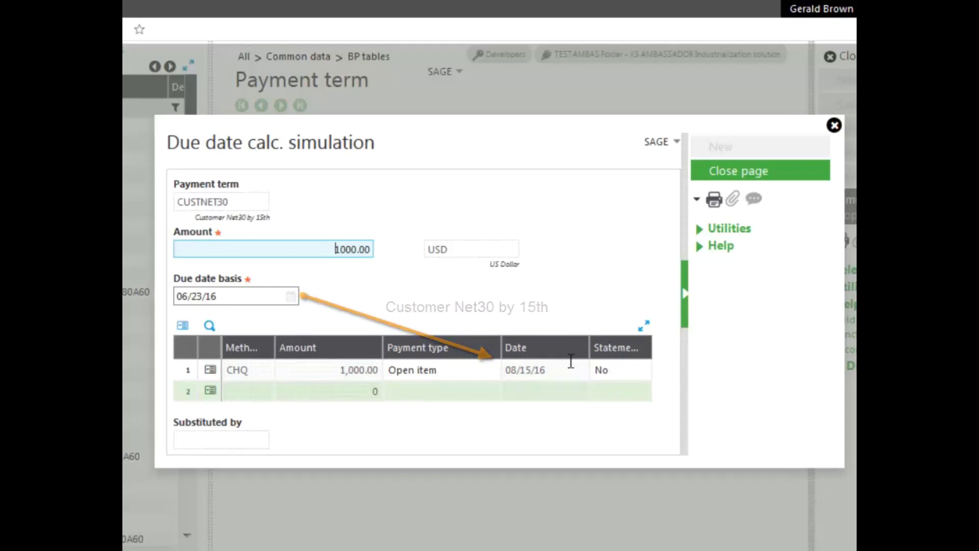
left_click(724, 176)
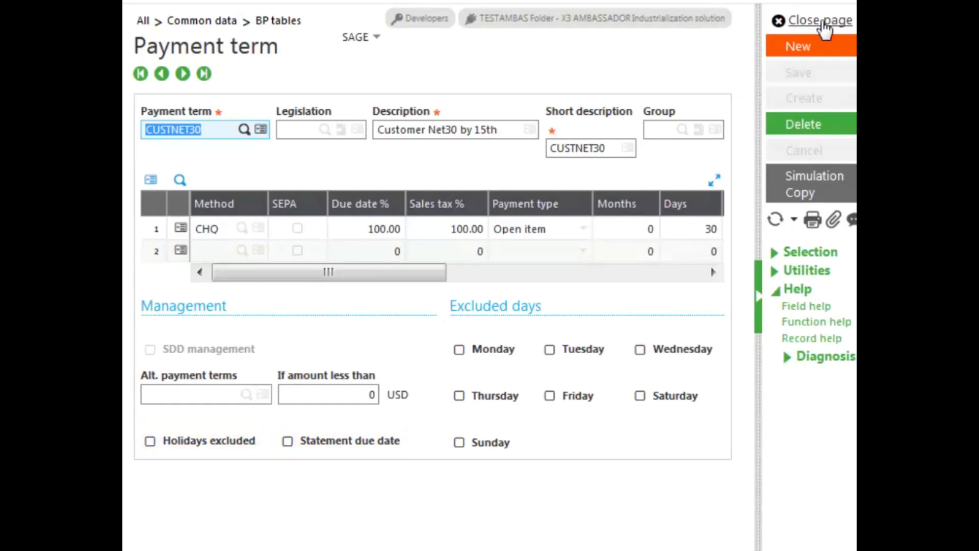
- Close the payment term and review customer NA001's payment term on its Financial tab
left_click(823, 23)
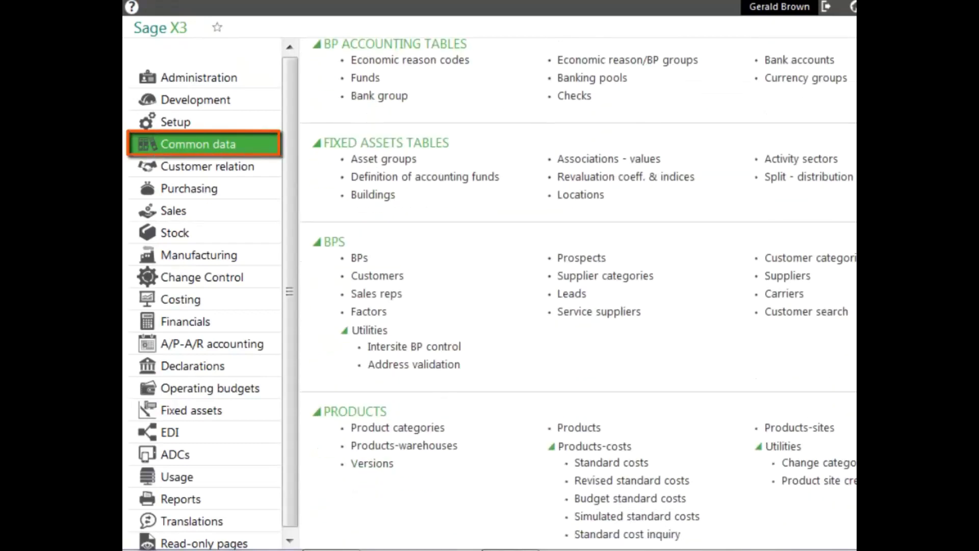
left_click(386, 281)
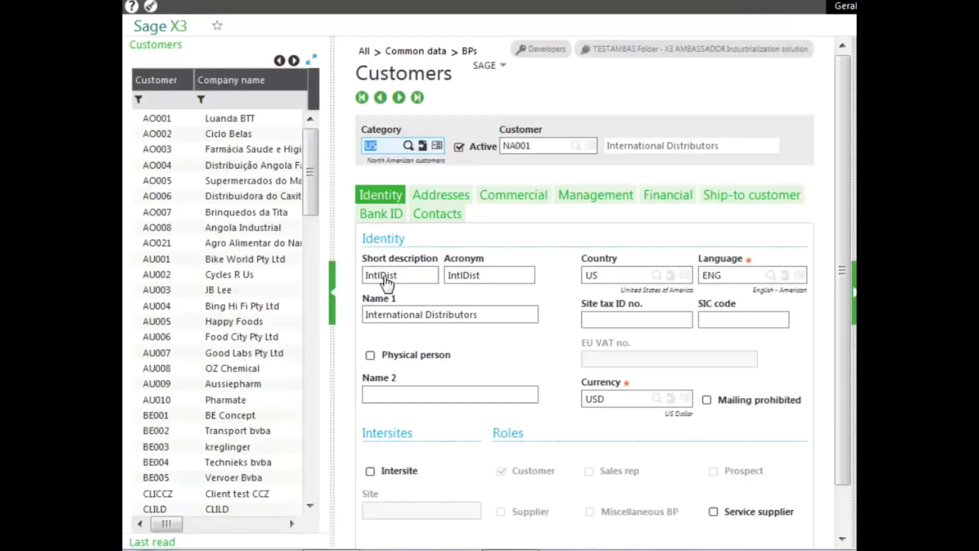
left_click(668, 196)
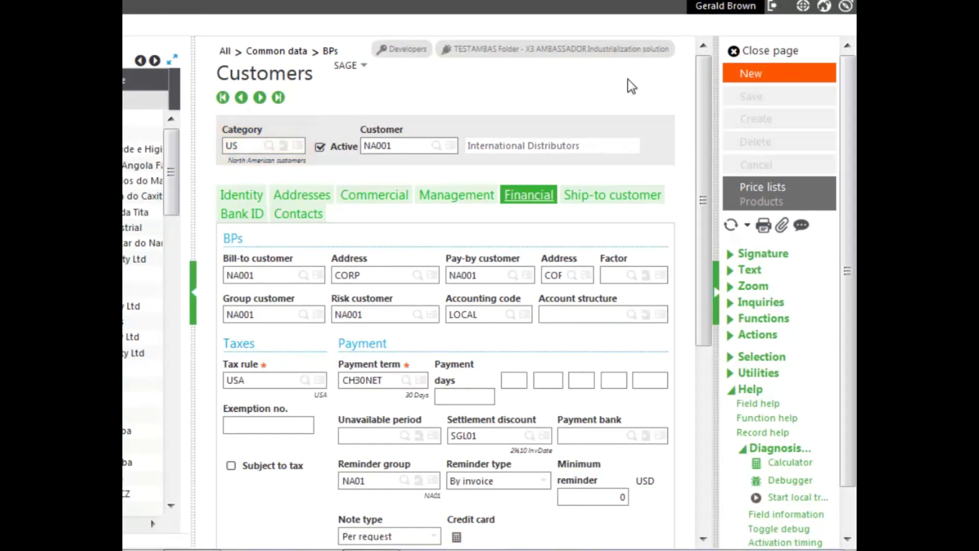
left_click(760, 52)
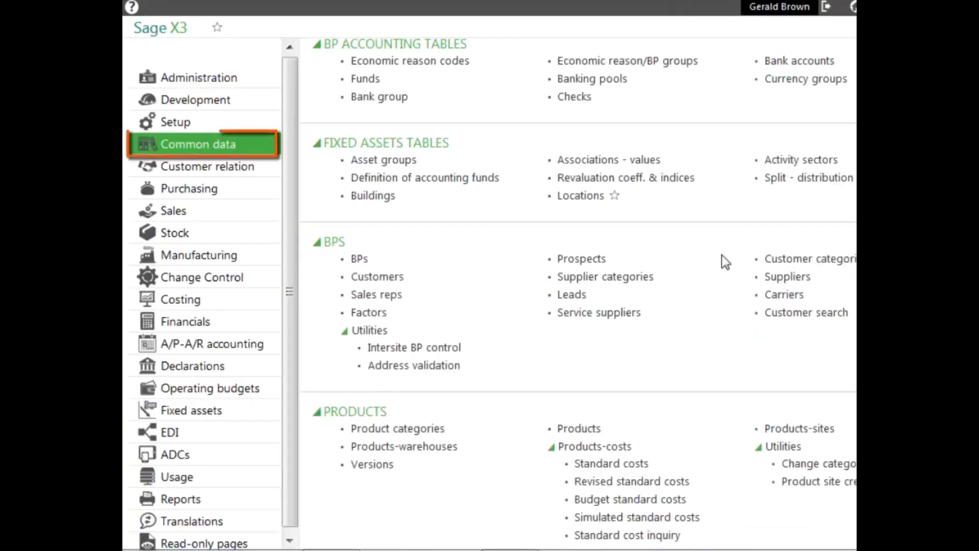
- Review supplier NA009's Financial tab, then go to the A/P-A/R accounting menu
left_click(783, 285)
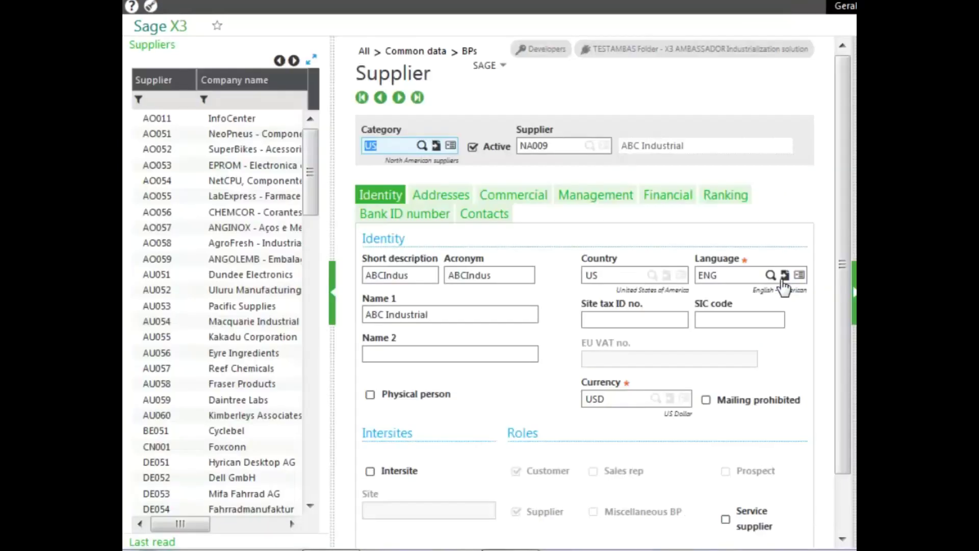
left_click(667, 199)
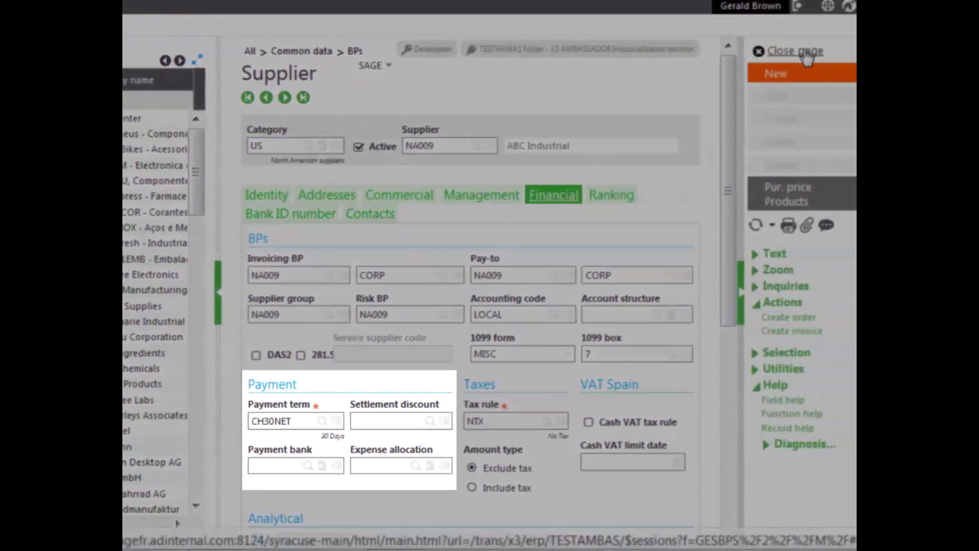
left_click(855, 52)
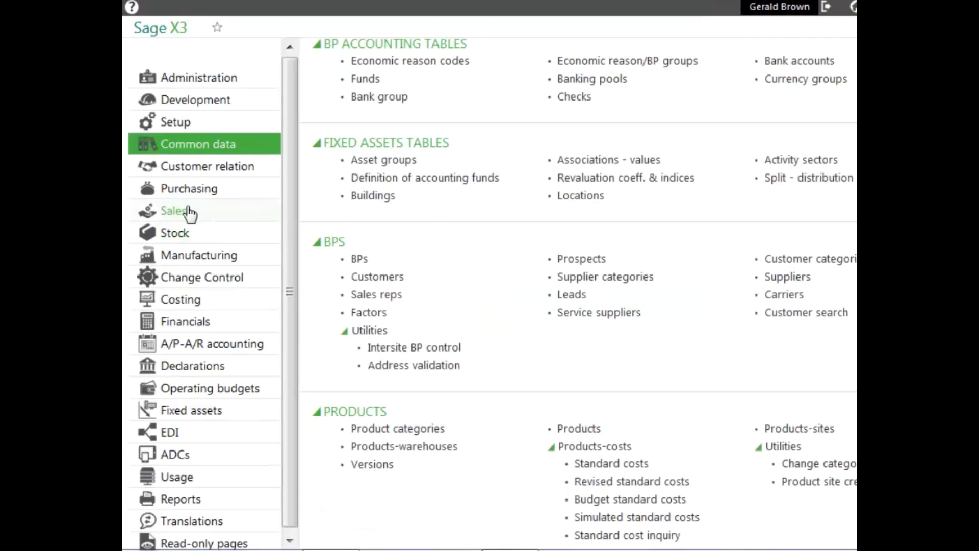
left_click(204, 345)
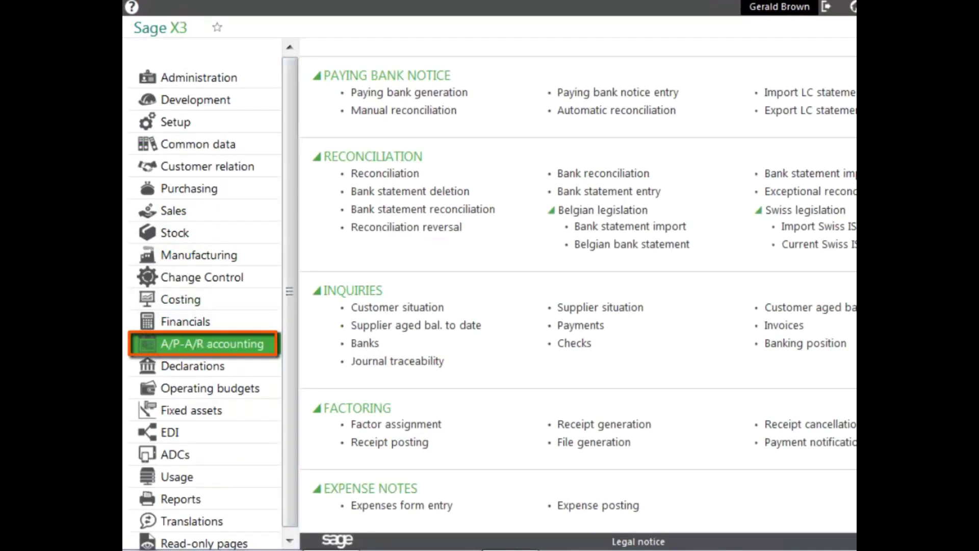
- Open a customer BP invoice, check its payment term and due date, then close it
scroll(577, 294, "up", 10)
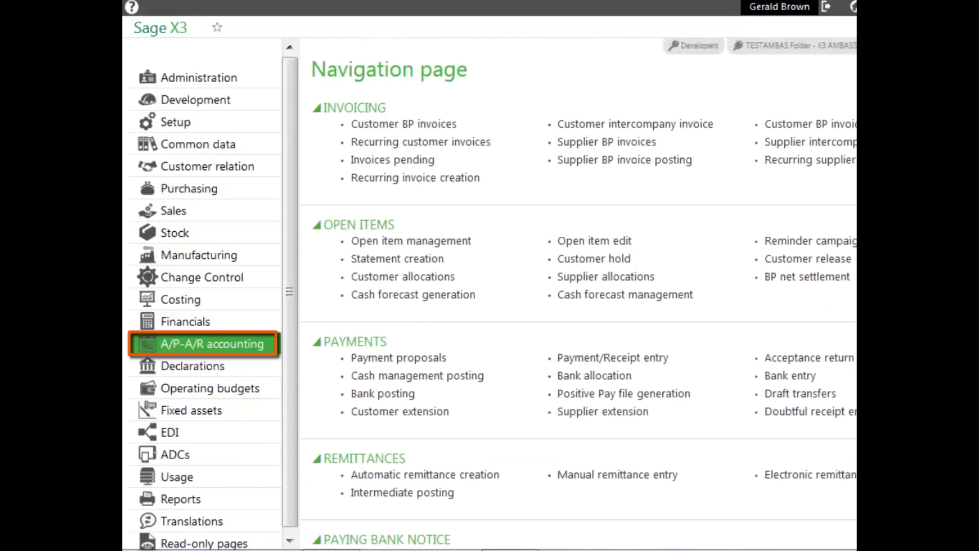
left_click(410, 128)
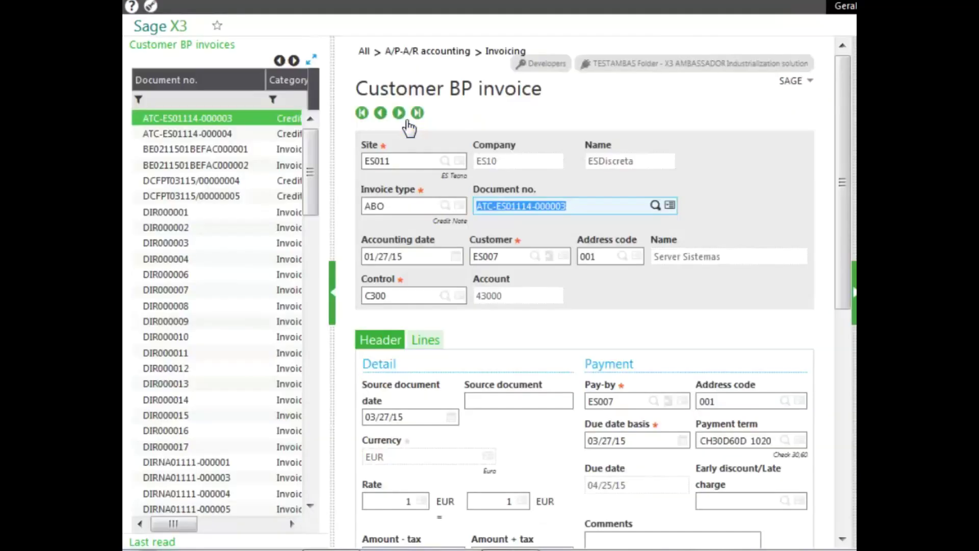
left_click(842, 306)
scroll(843, 311, "down", 2)
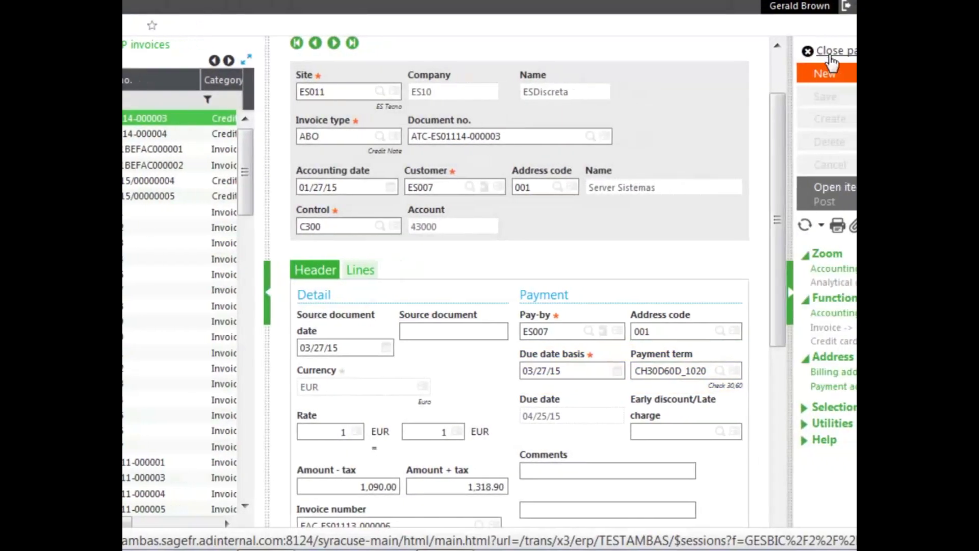
left_click(810, 57)
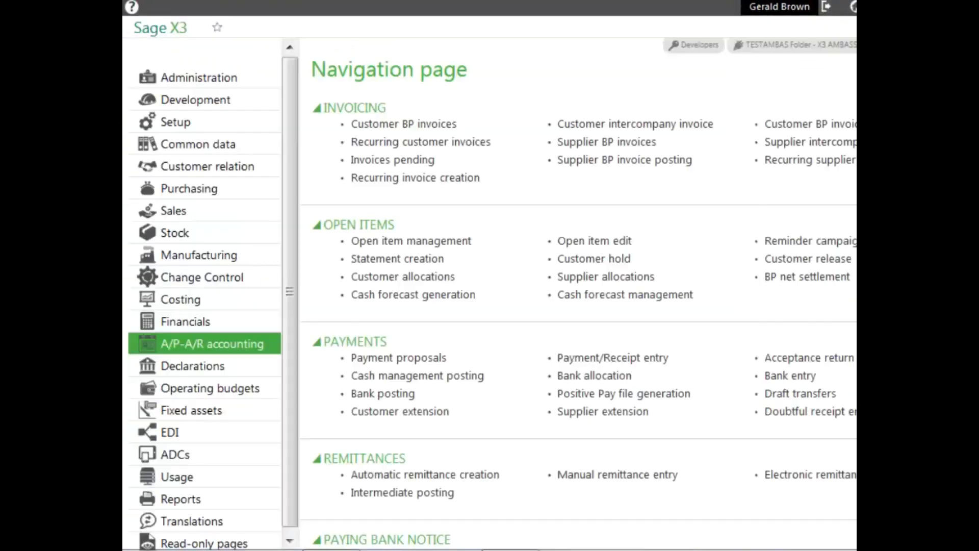